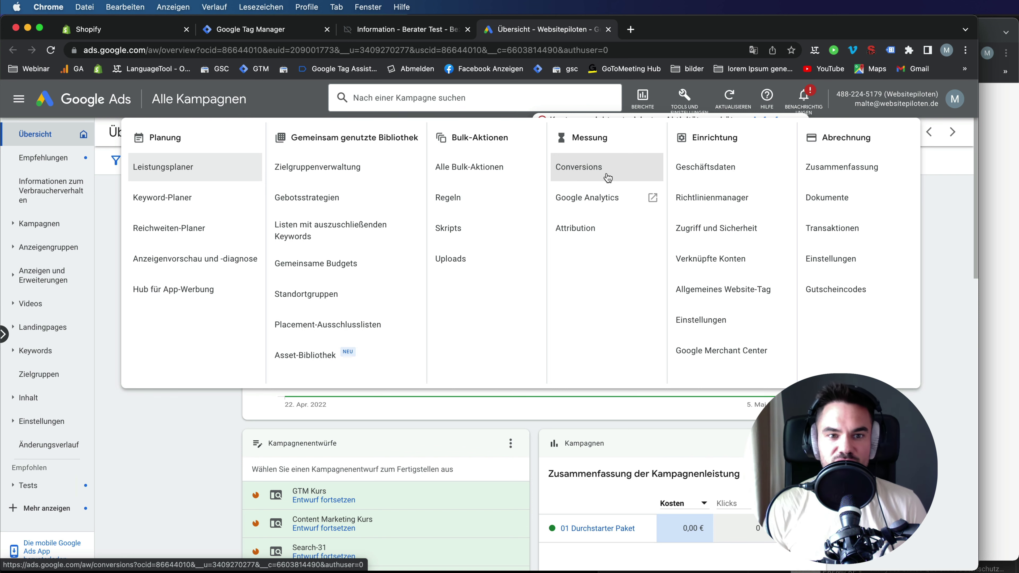
Step: Open the conversions overview and start a new conversion action for a website
left_click(608, 178)
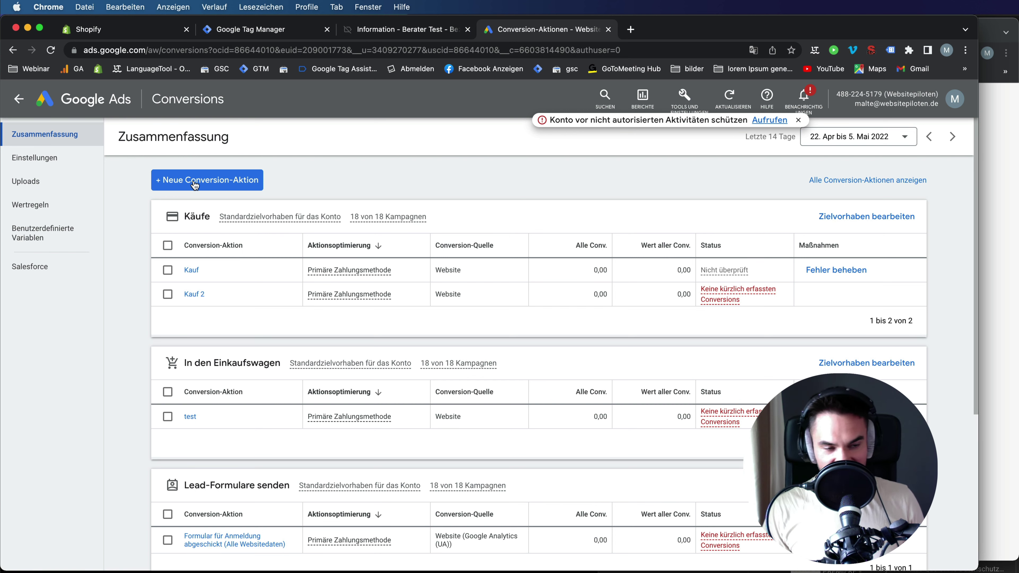
left_click(207, 185)
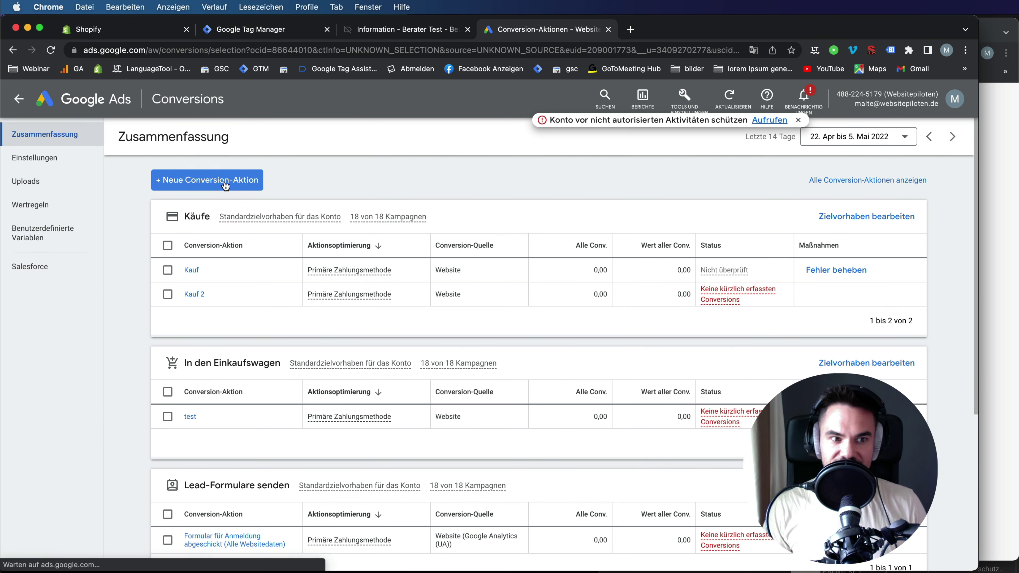
left_click(240, 236)
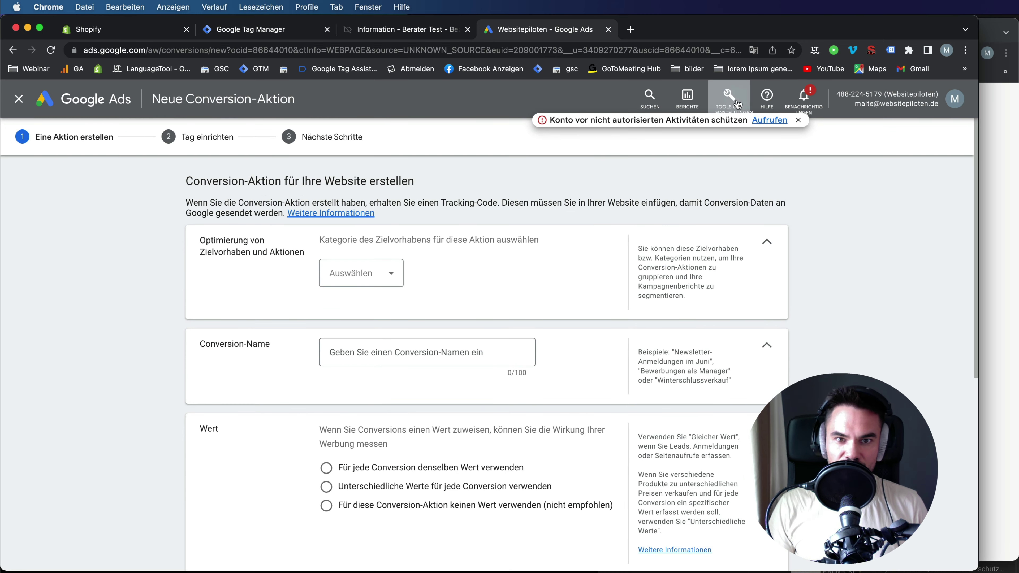
left_click(728, 97)
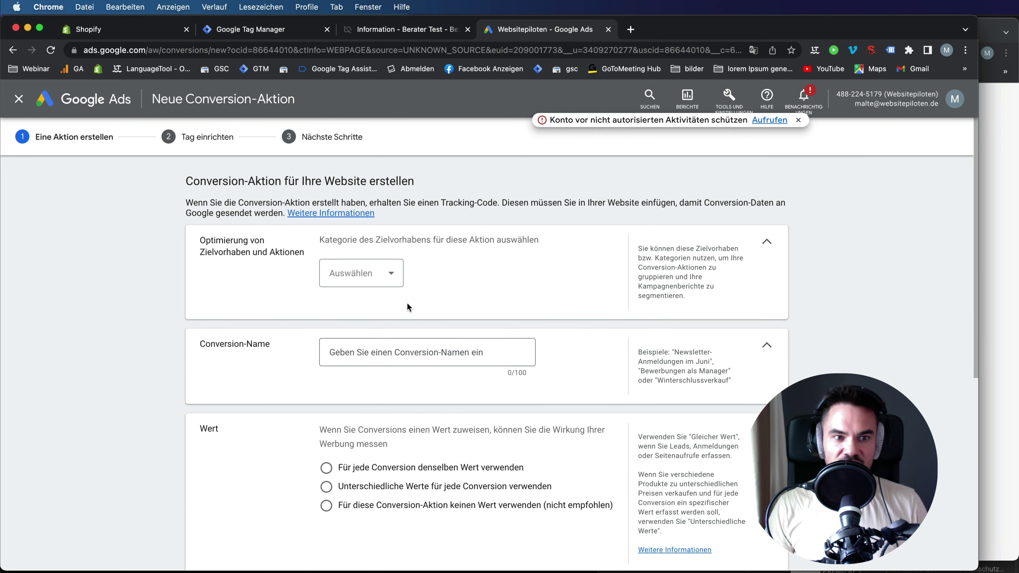
Step: Set the conversion action's goal category to Kauf and name the conversion "Kauf 3"
left_click(391, 276)
left_click(361, 301)
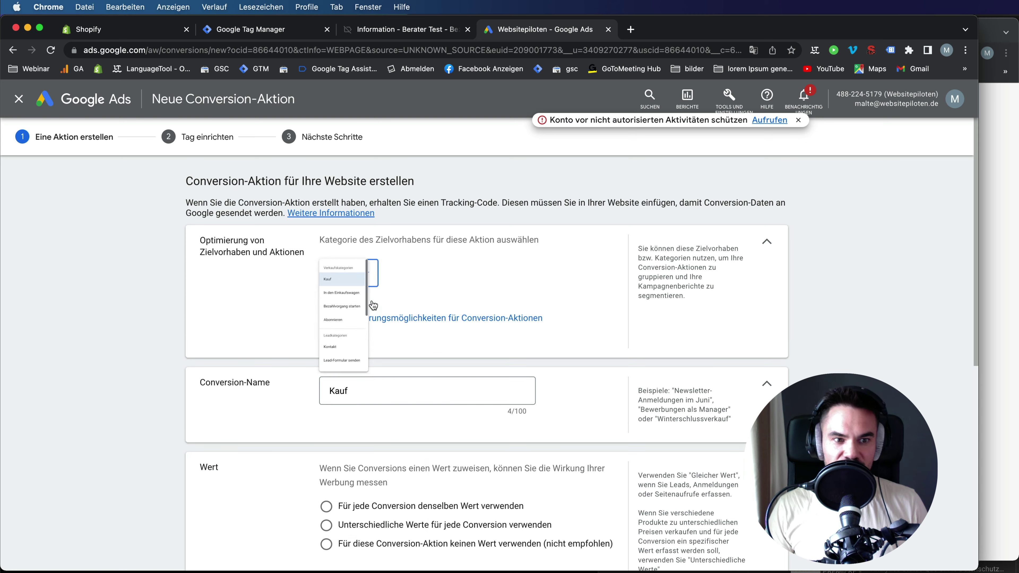
scroll(522, 318, "down", 5)
left_click(433, 263)
type("1")
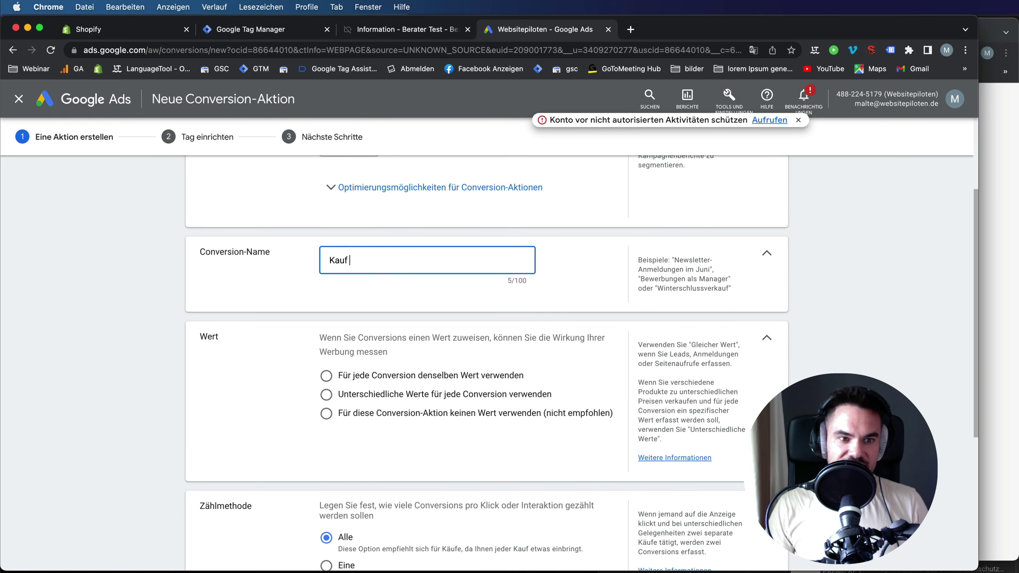
scroll(358, 361, "down", 5)
scroll(357, 363, "up", 3)
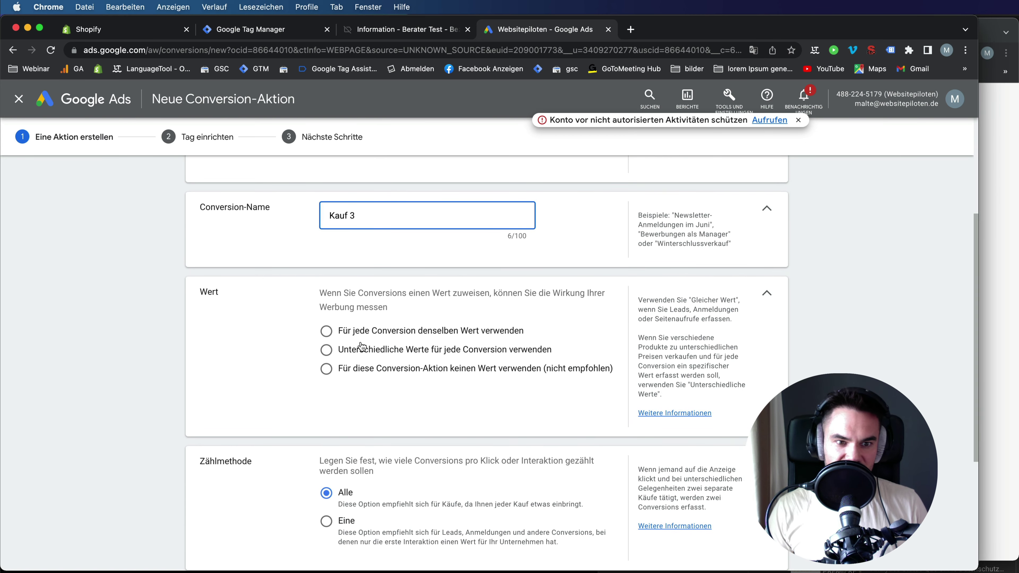
Step: Assign the same value of 50 euros to every conversion
left_click(326, 349)
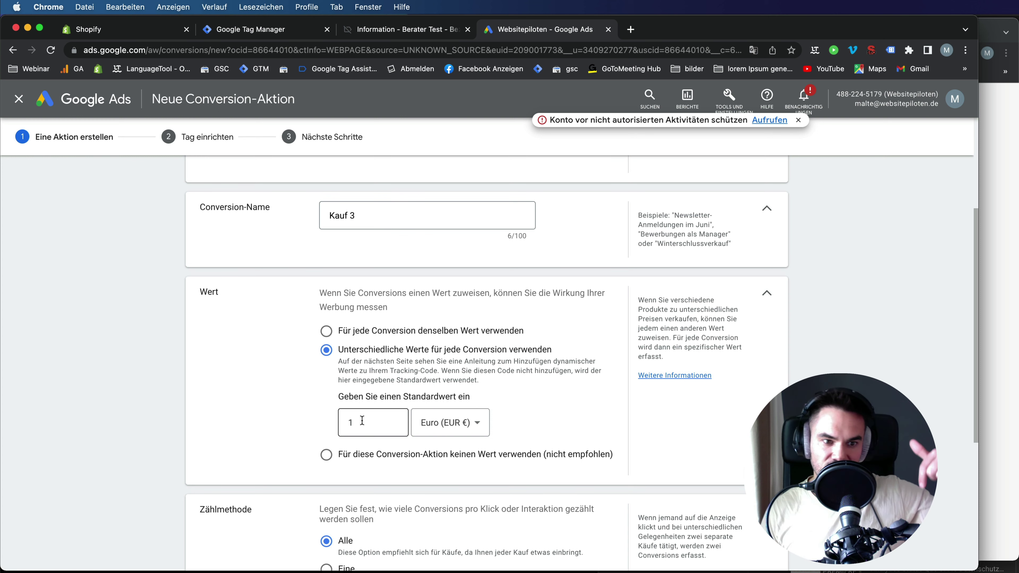
left_click(326, 330)
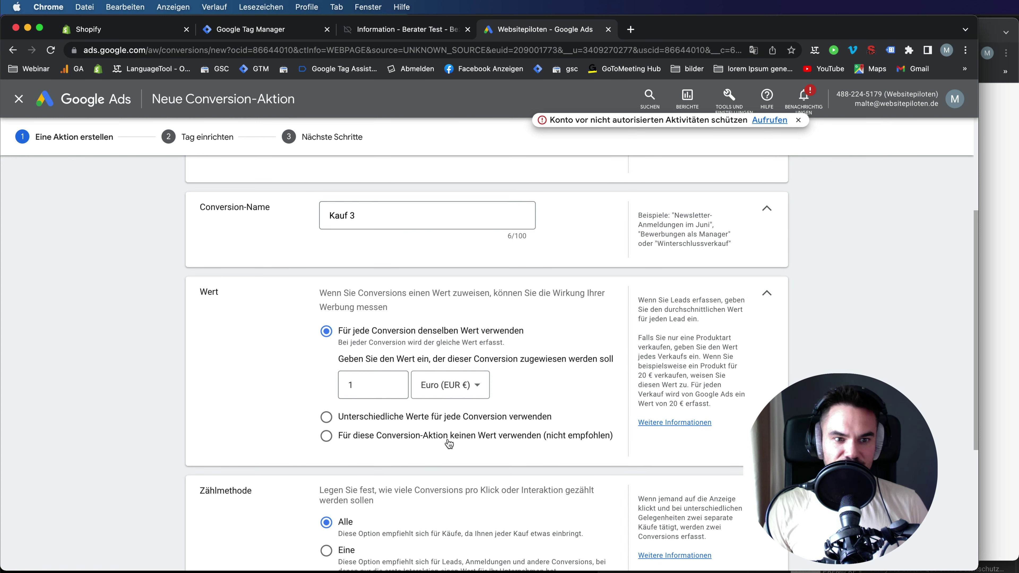
left_click(370, 386)
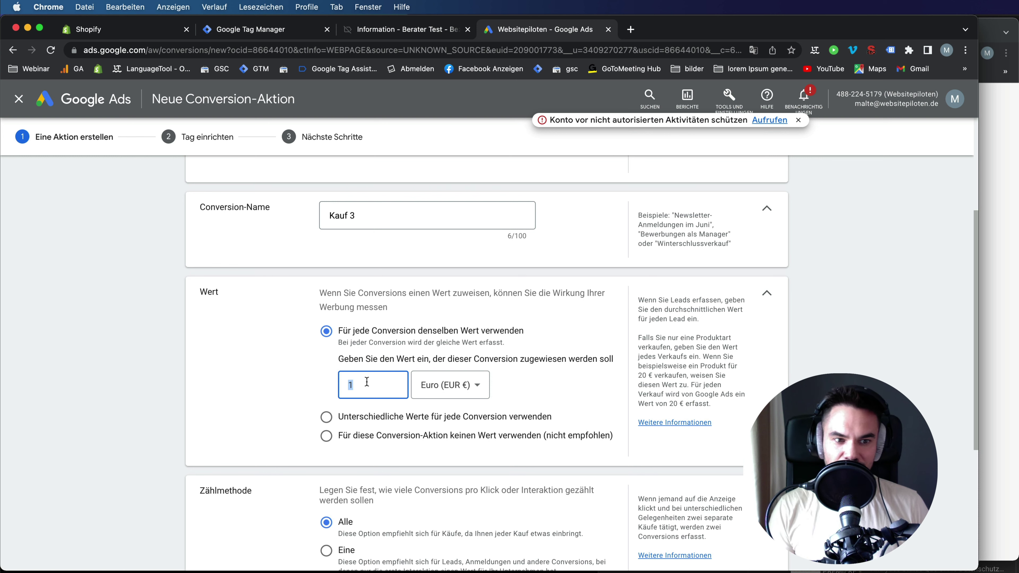
type("50")
Step: Review the counting method and tracking settings, and create the conversion action
scroll(353, 393, "down", 5)
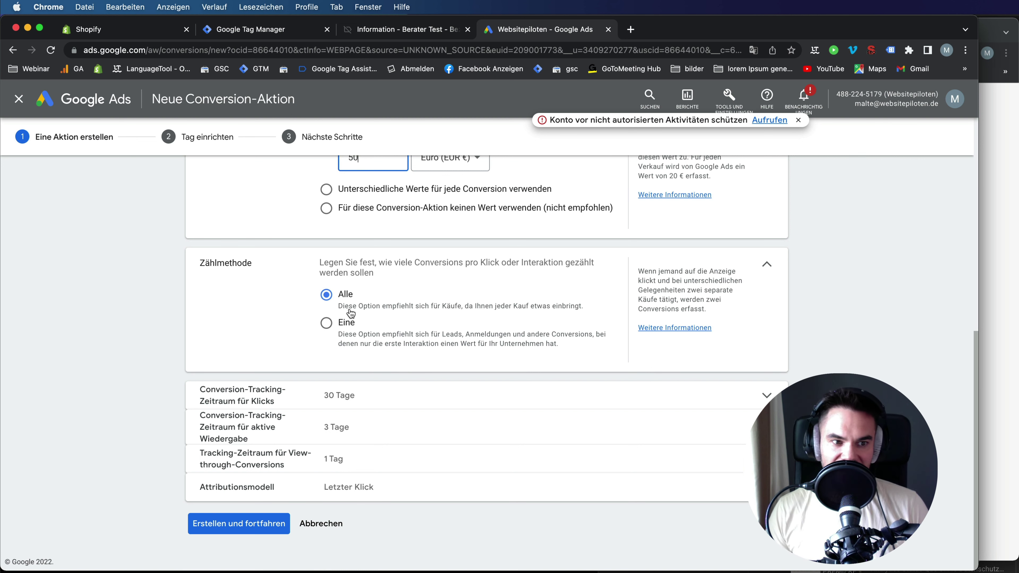
scroll(925, 296, "up", 1)
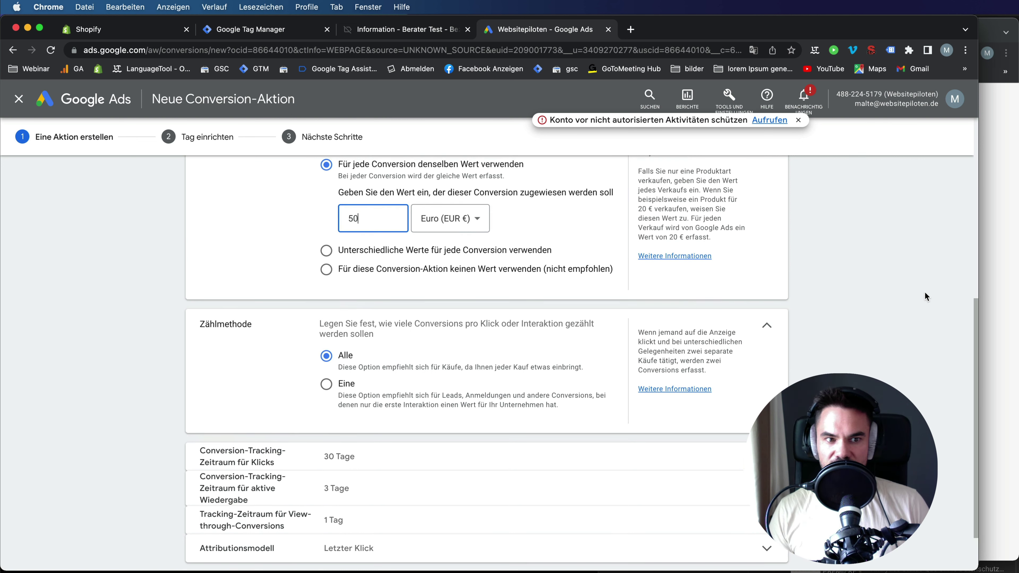
scroll(925, 296, "up", 2)
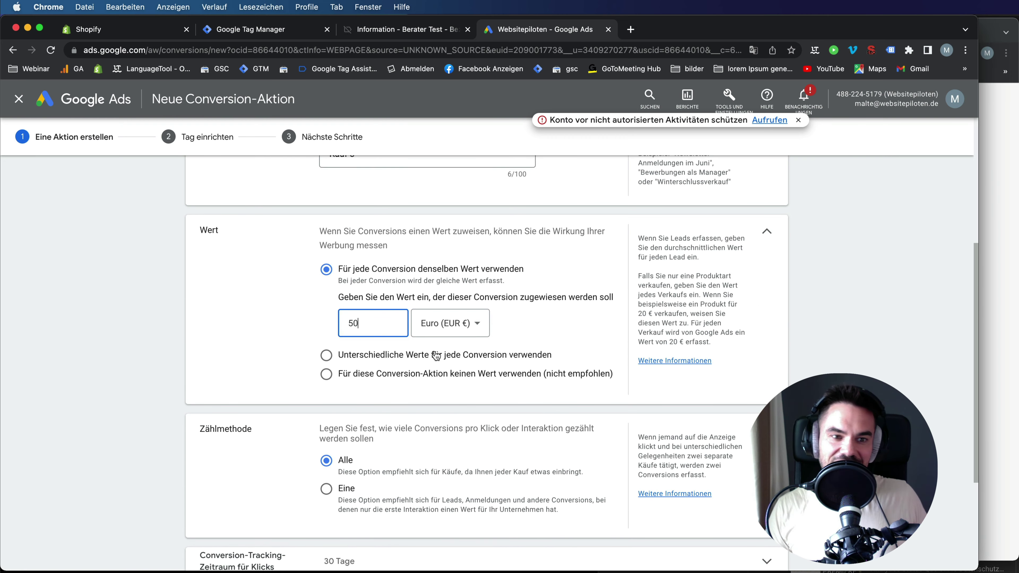
scroll(434, 354, "down", 1)
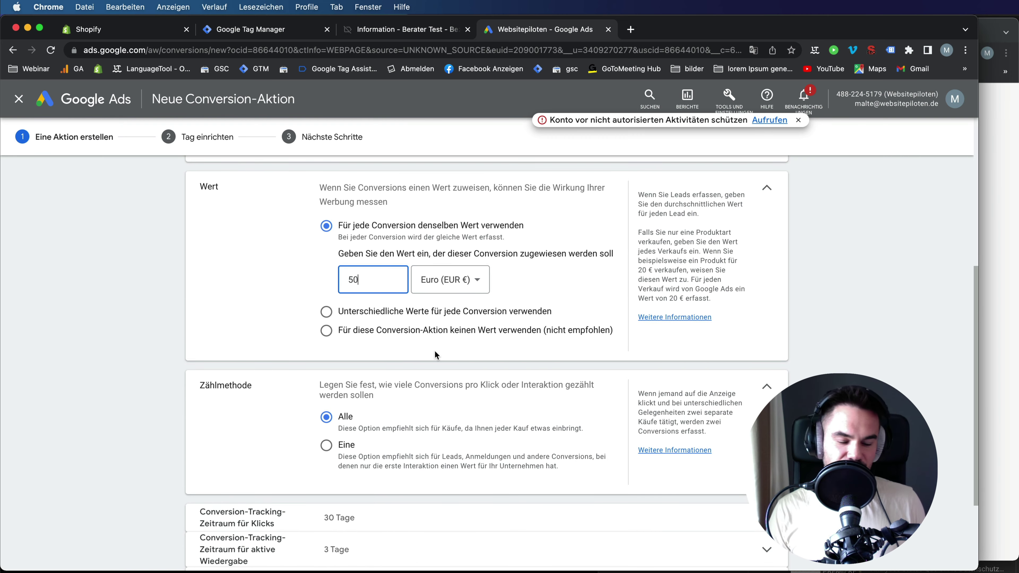
scroll(434, 350, "down", 3)
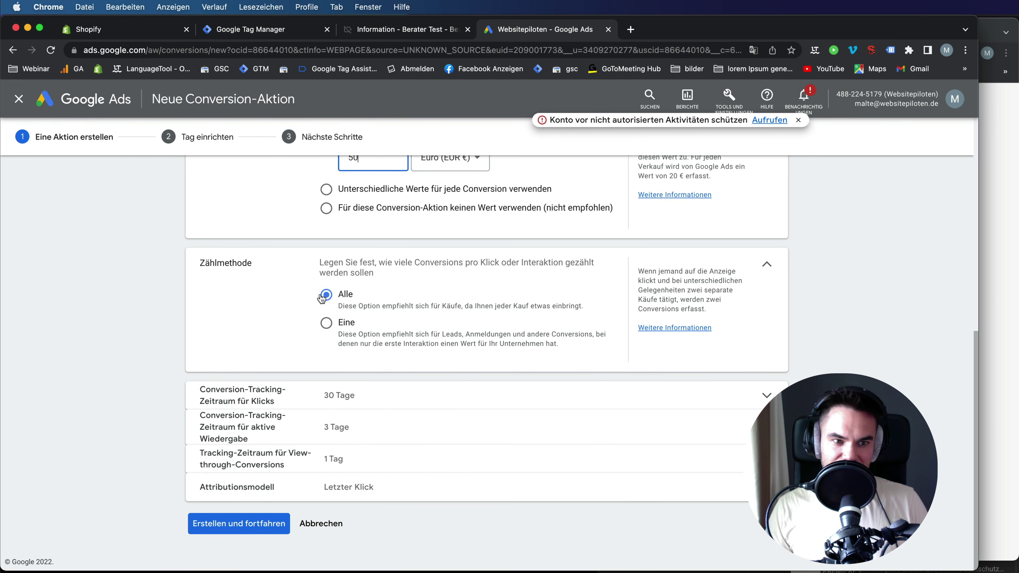
left_click(243, 521)
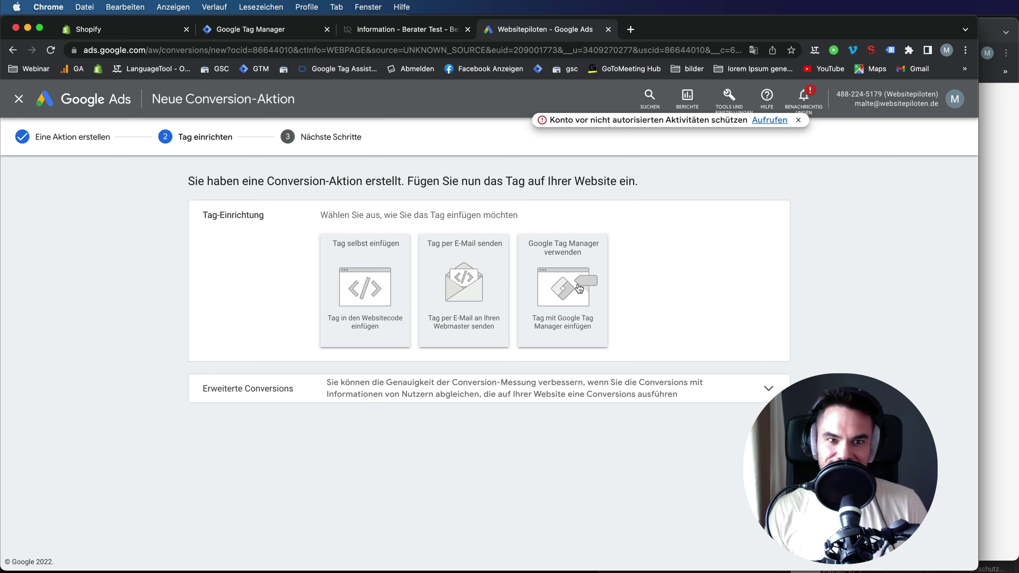
Step: Choose Google Tag Manager as the tag setup method and copy the Conversion-ID
left_click(582, 265)
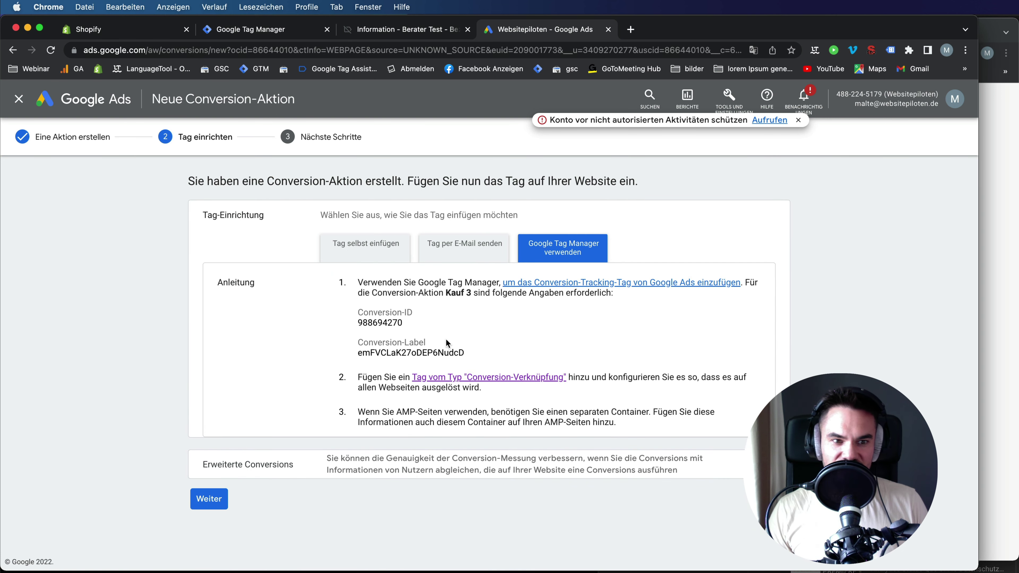
left_click_drag(357, 323, 397, 323)
key("super+c")
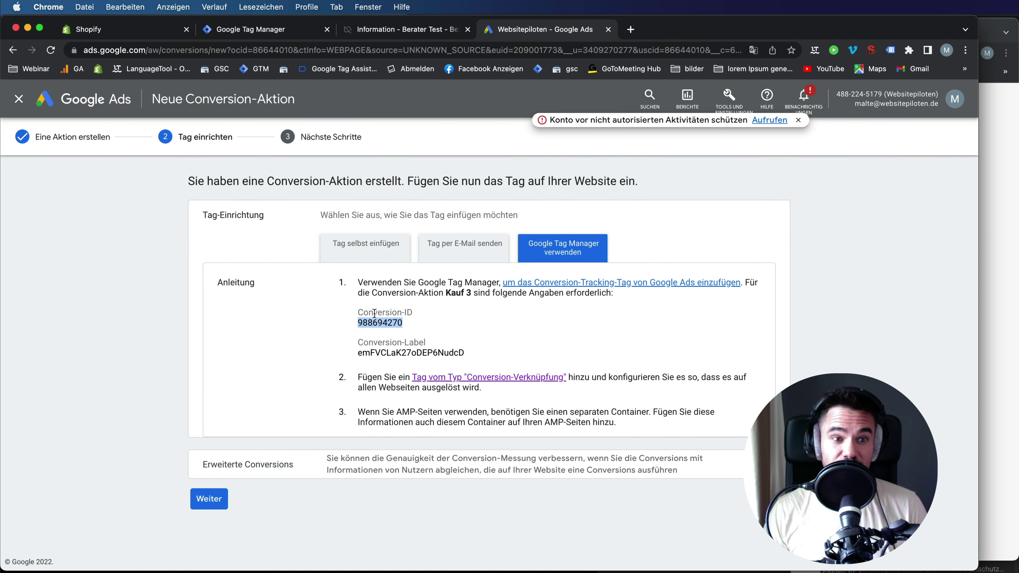
Step: Switch to the Asana task and mark "Google Ads Conversion ID herausfinden" with a check-mark emoji, then return to Google Ads
key("super+grave")
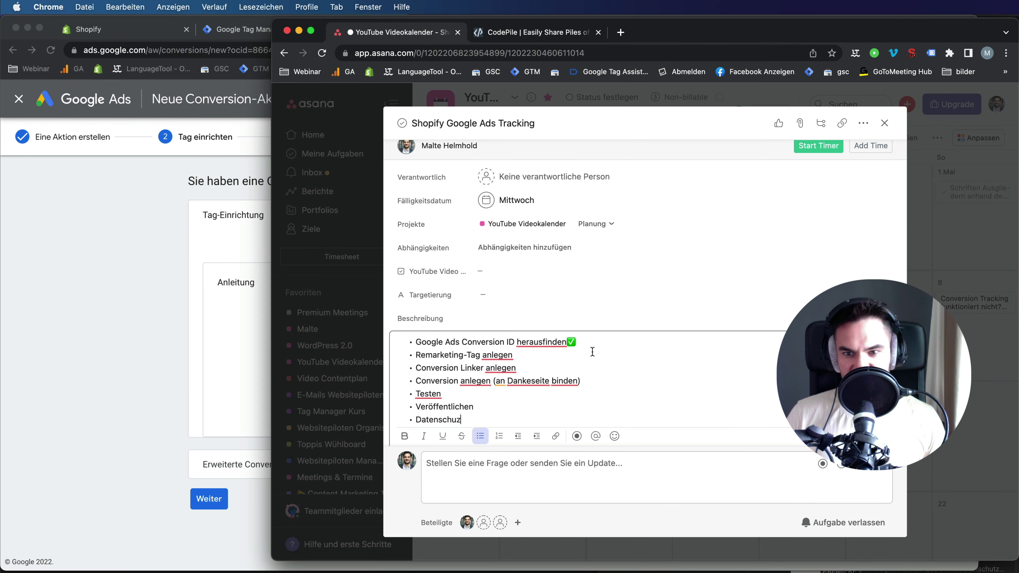
scroll(590, 354, "down", 1)
key("Left")
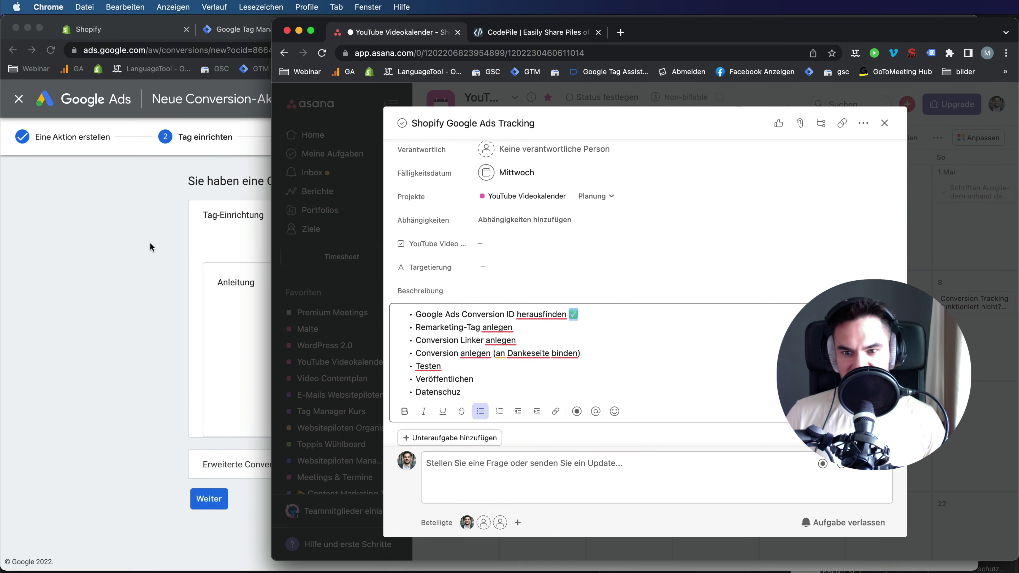
left_click(125, 251)
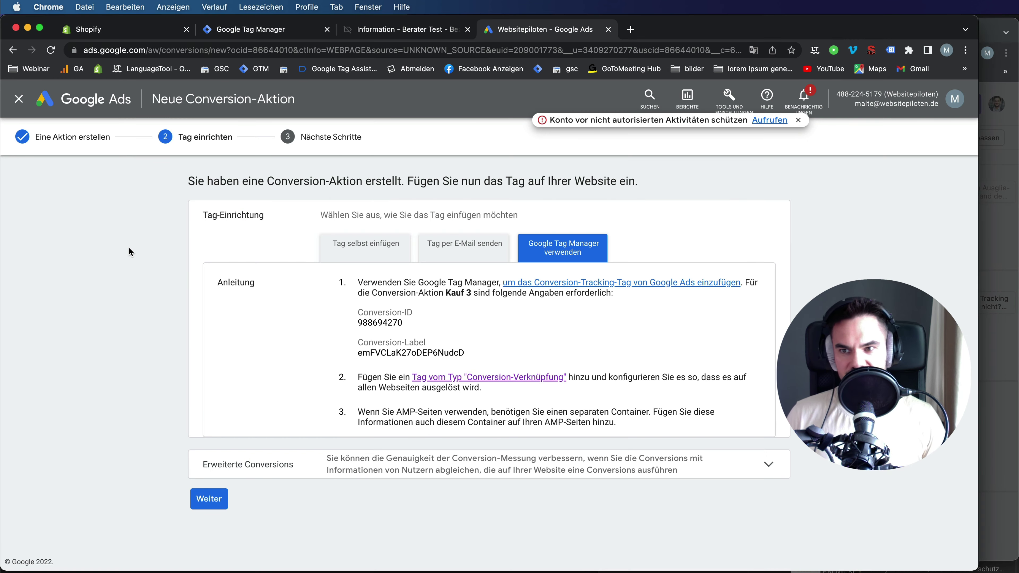
Step: Switch to Google Tag Manager and create a tag named "Google Ads Remarketing" with the tag type Google Ads-Remarketing
left_click(234, 32)
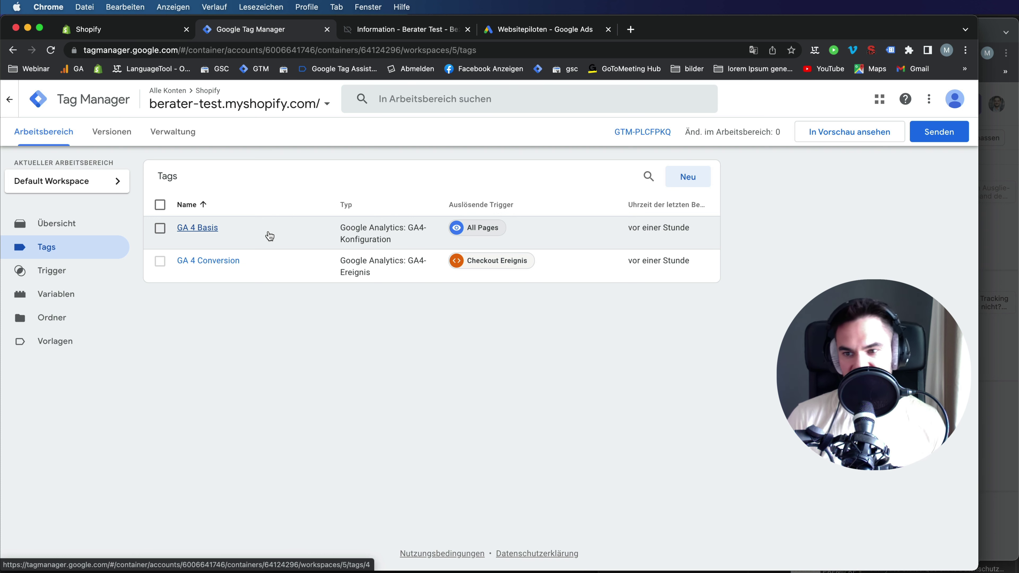
left_click(684, 181)
double_click(313, 98)
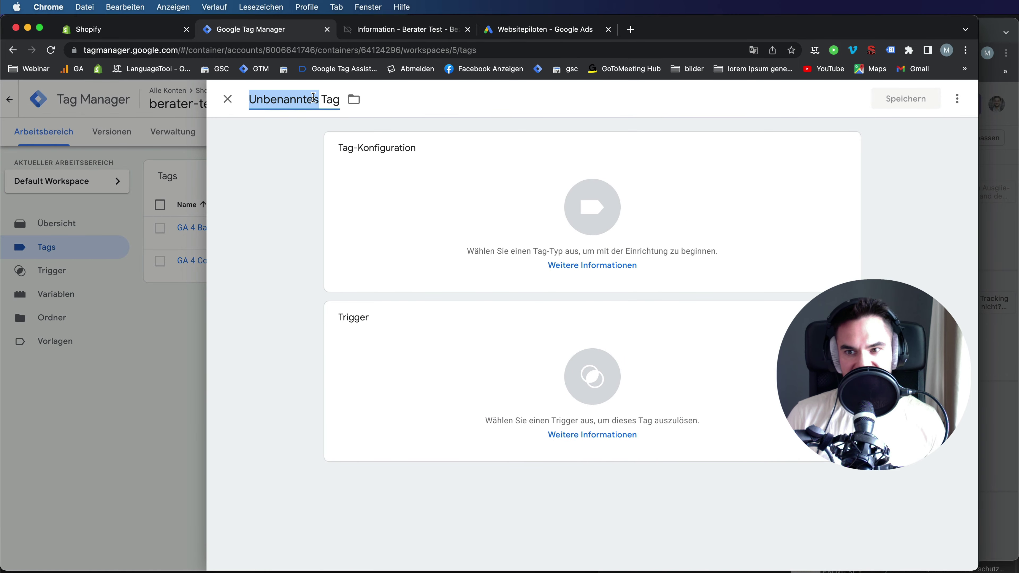
triple_click(313, 98)
type("Google Ads Rem")
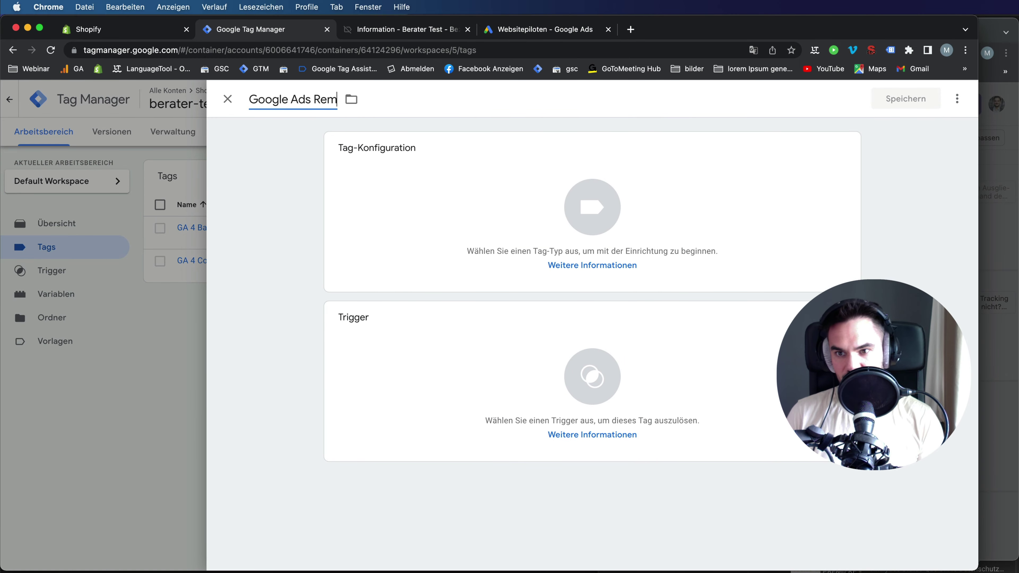
type("arketing")
left_click(457, 190)
left_click(721, 333)
Step: Copy the Conversion-ID from the Google Ads setup page into the remarketing tag's Conversion-ID field
left_click(411, 288)
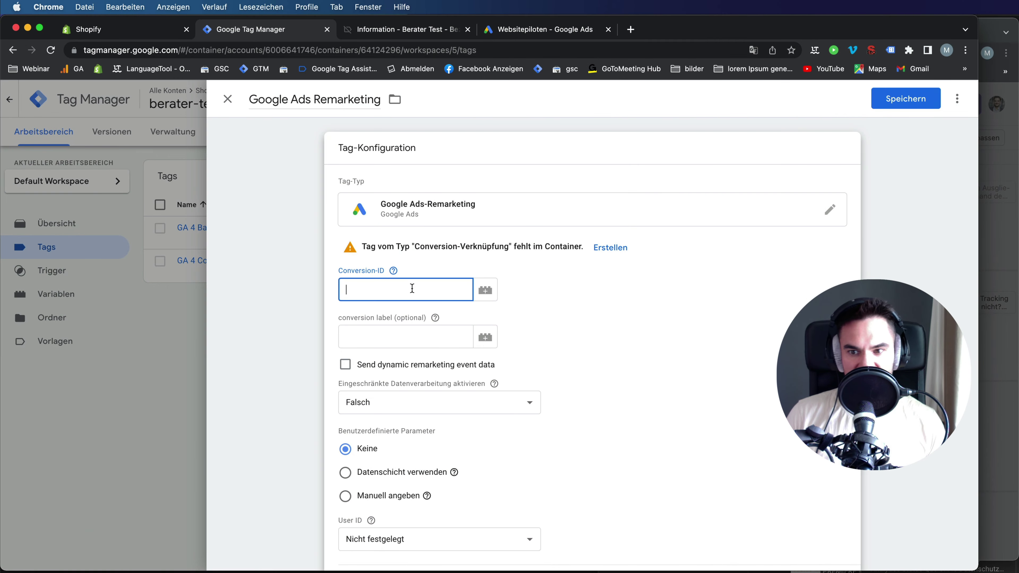
left_click(532, 29)
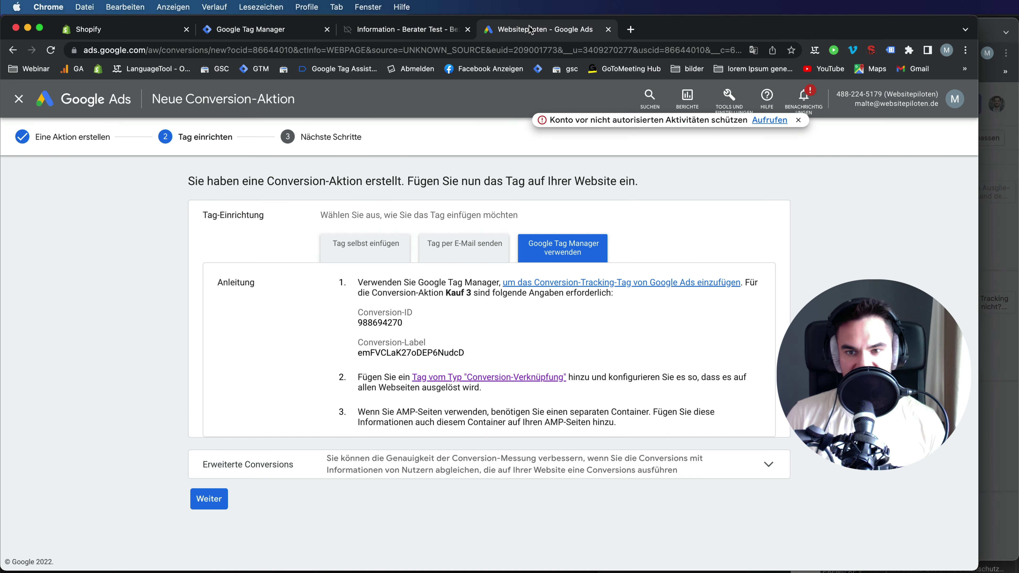
double_click(394, 321)
key("super+c")
key("super+alt+Left")
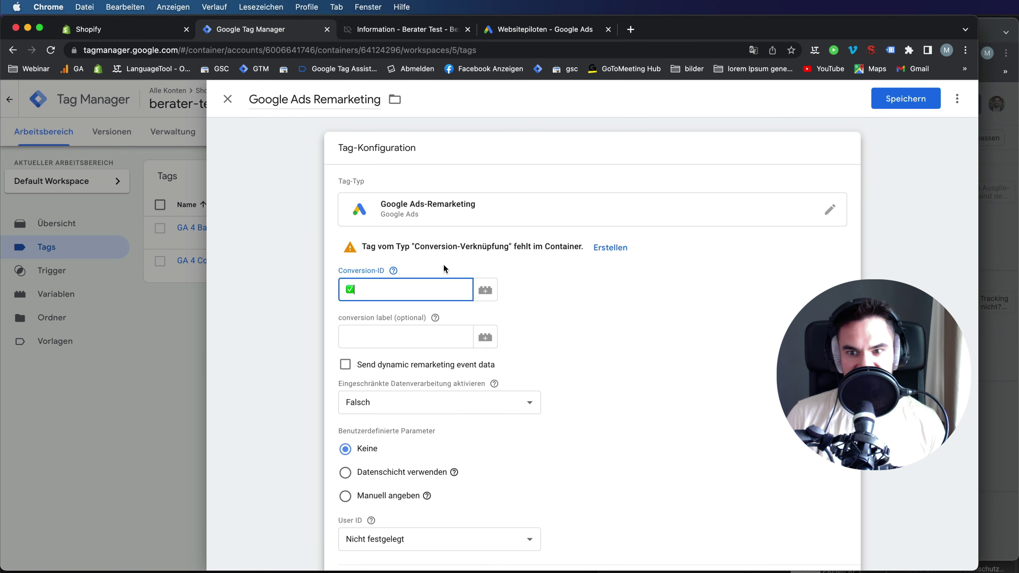
key("super+v")
scroll(644, 297, "down", 3)
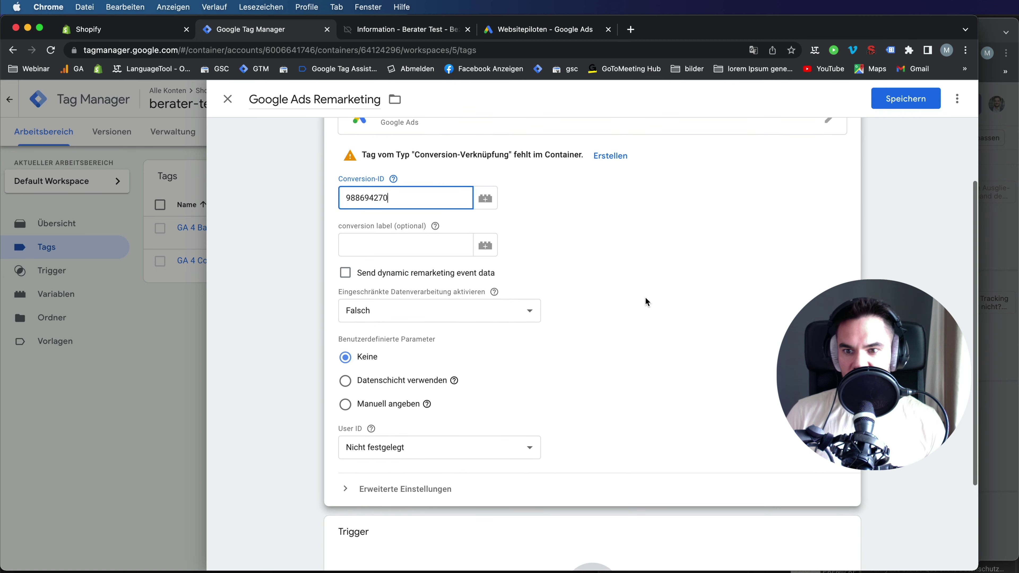
scroll(645, 302, "up", 1)
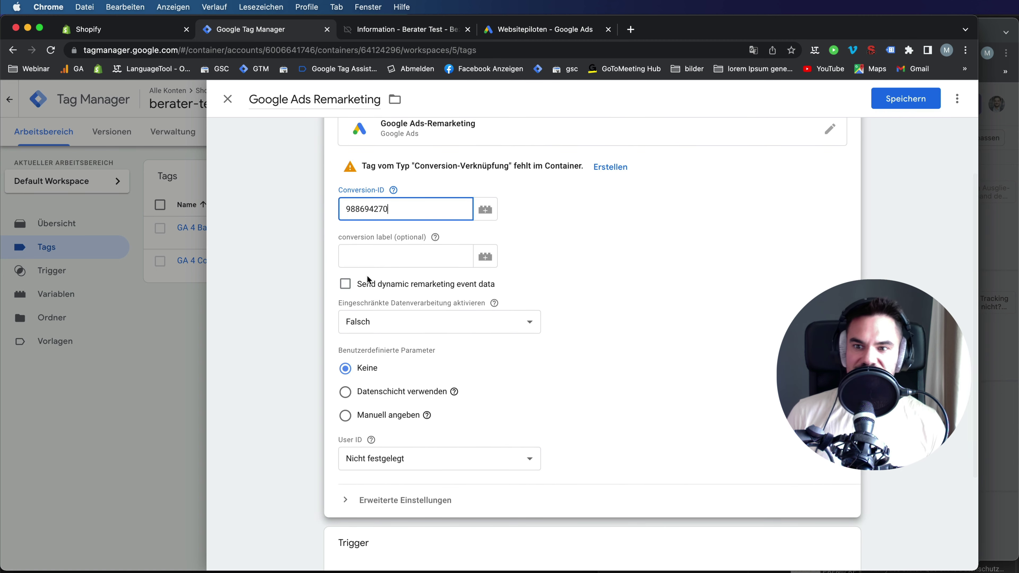
left_click(543, 357)
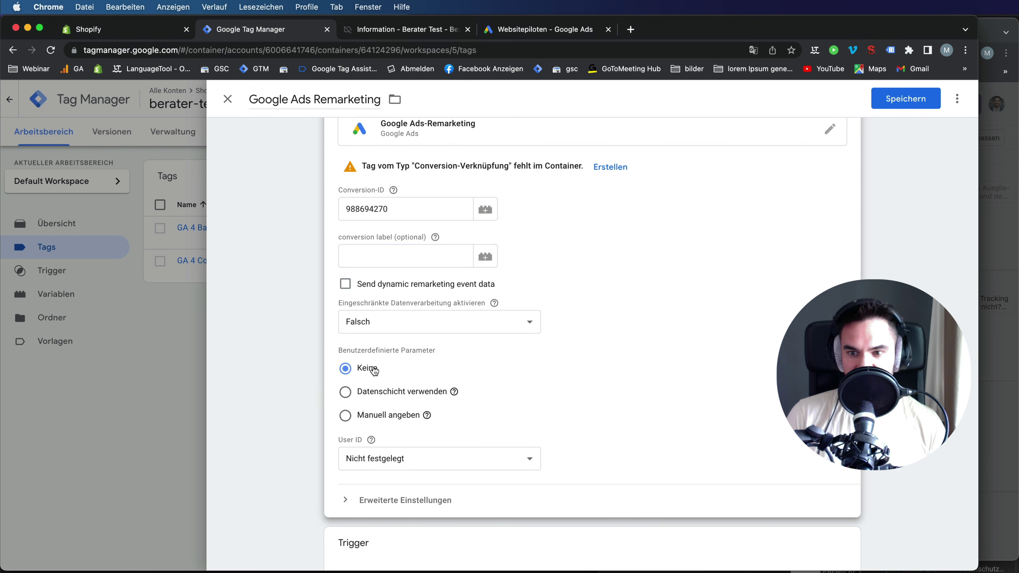
Step: Assign the All Pages trigger to the Google Ads Remarketing tag and save the tag
scroll(410, 417, "down", 2)
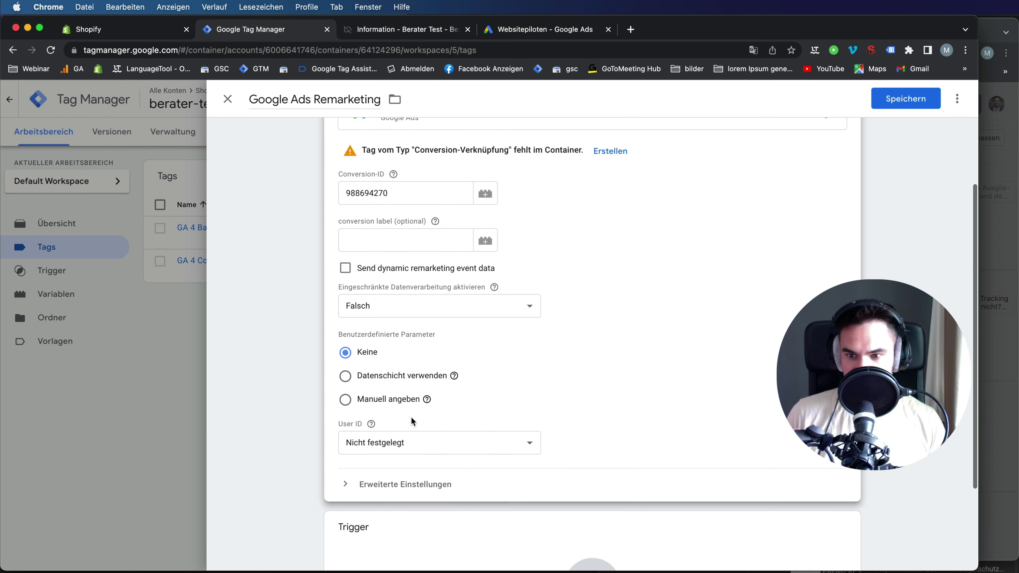
scroll(409, 421, "down", 3)
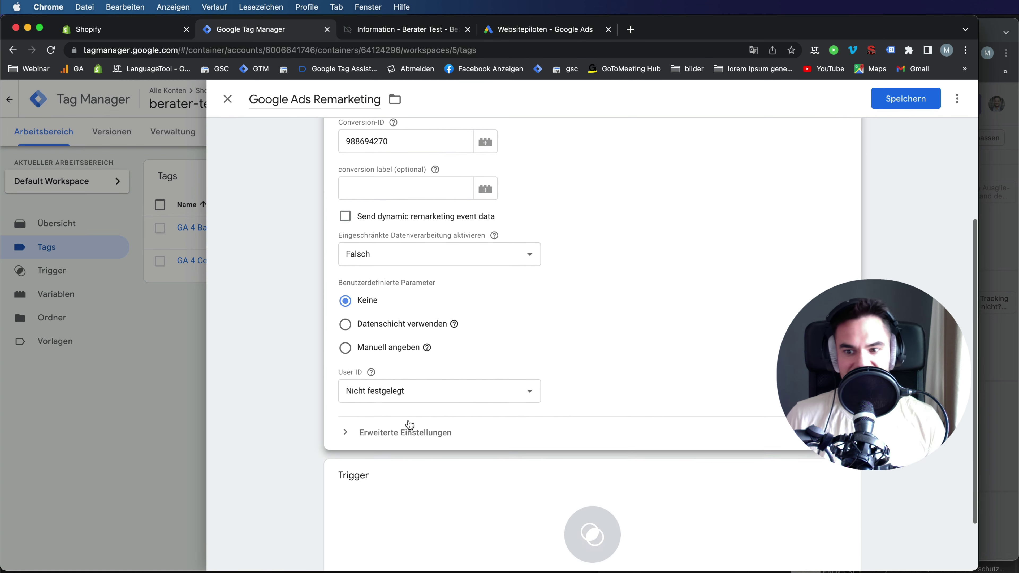
scroll(409, 424, "down", 1)
left_click(477, 434)
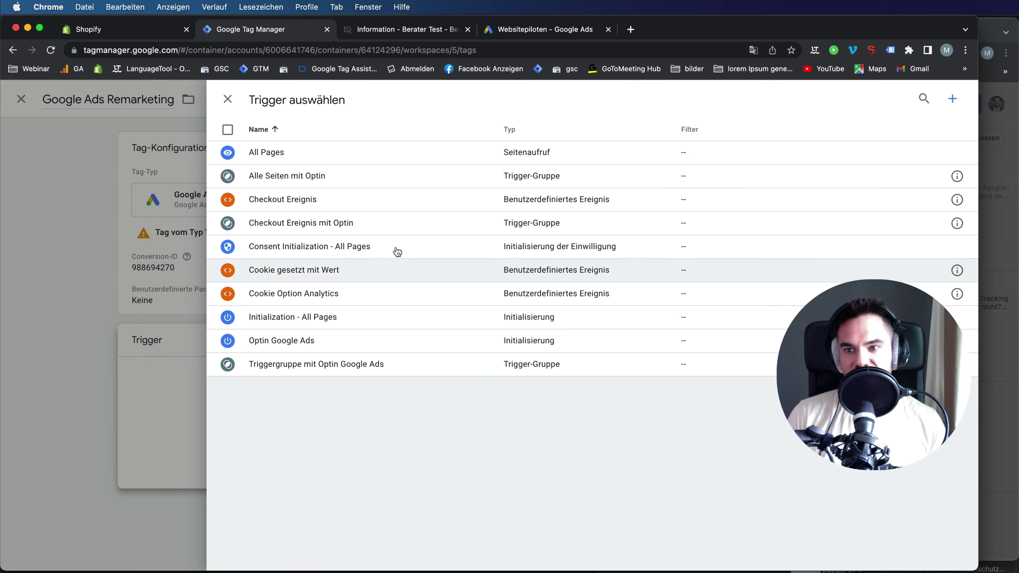
left_click(952, 98)
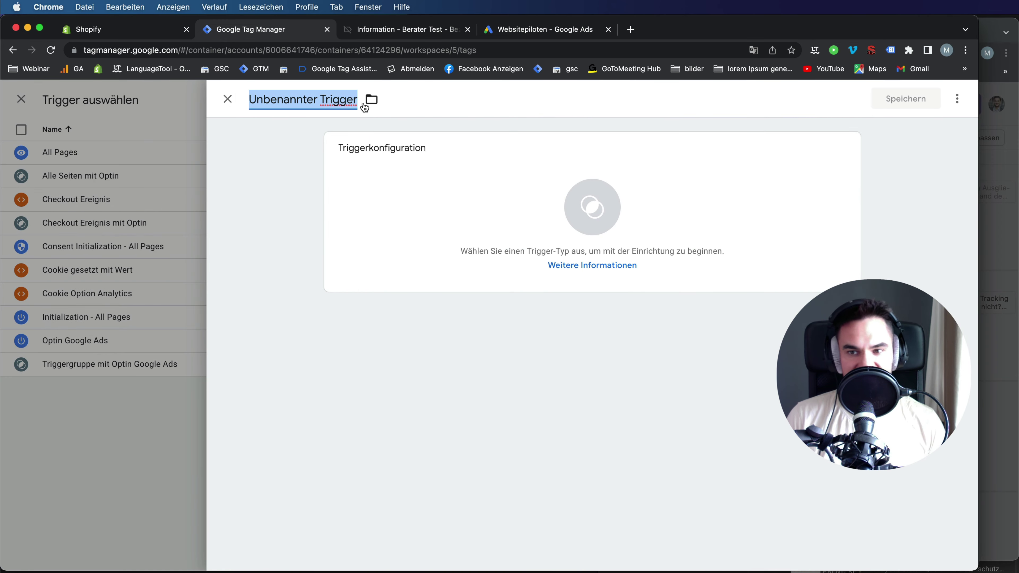
left_click(229, 100)
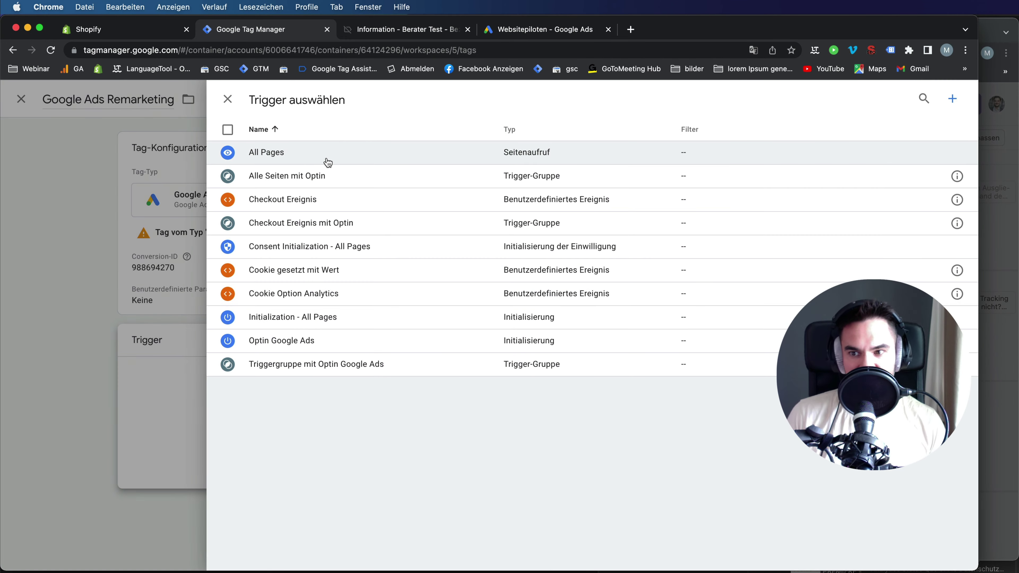
left_click(299, 157)
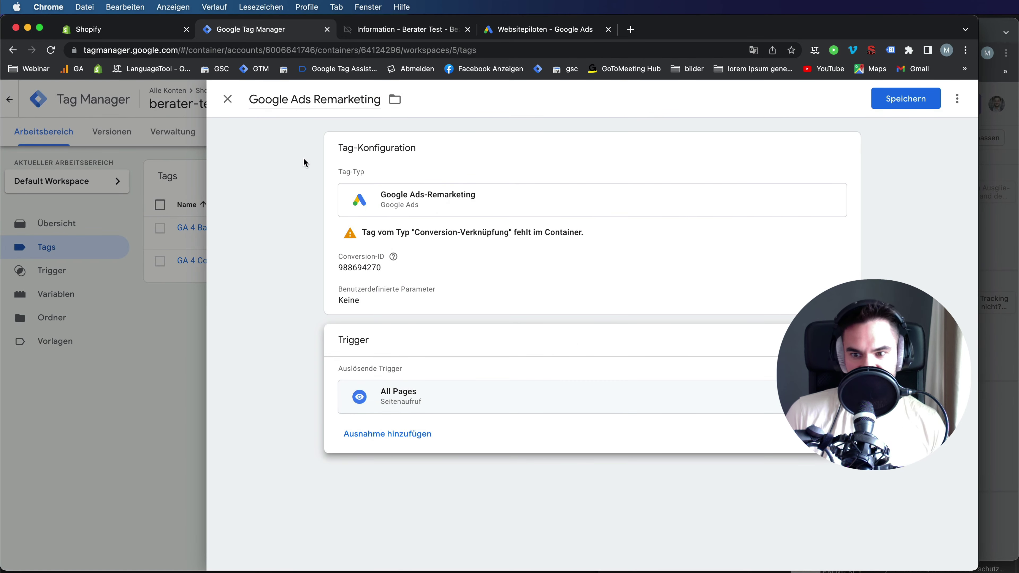
left_click(929, 100)
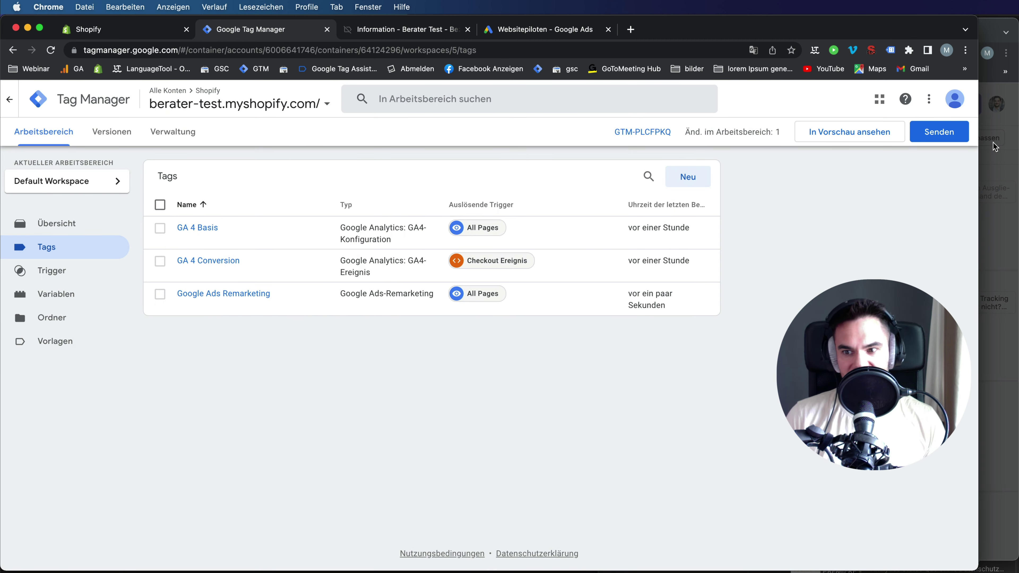
Step: Switch to the Asana task and mark "Remarketing-Tag anlegen" with a ✅ emoji, separated by a space
left_click(995, 147)
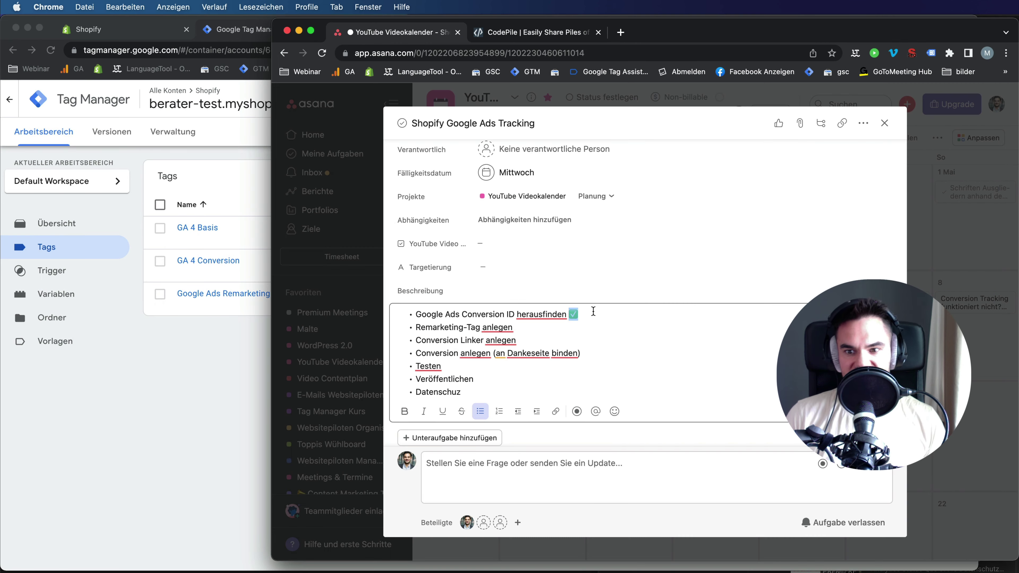
left_click(578, 328)
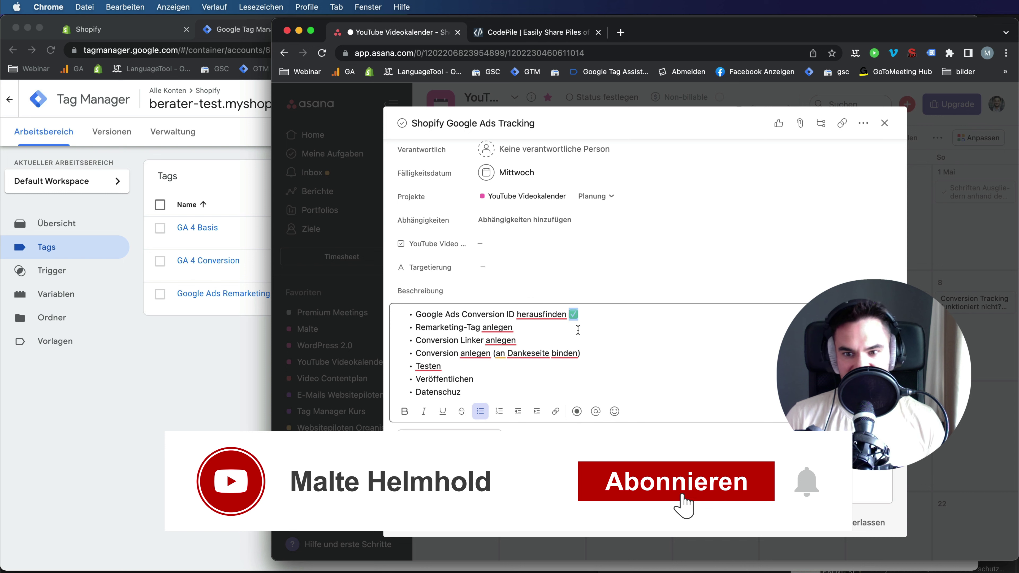
type("✅")
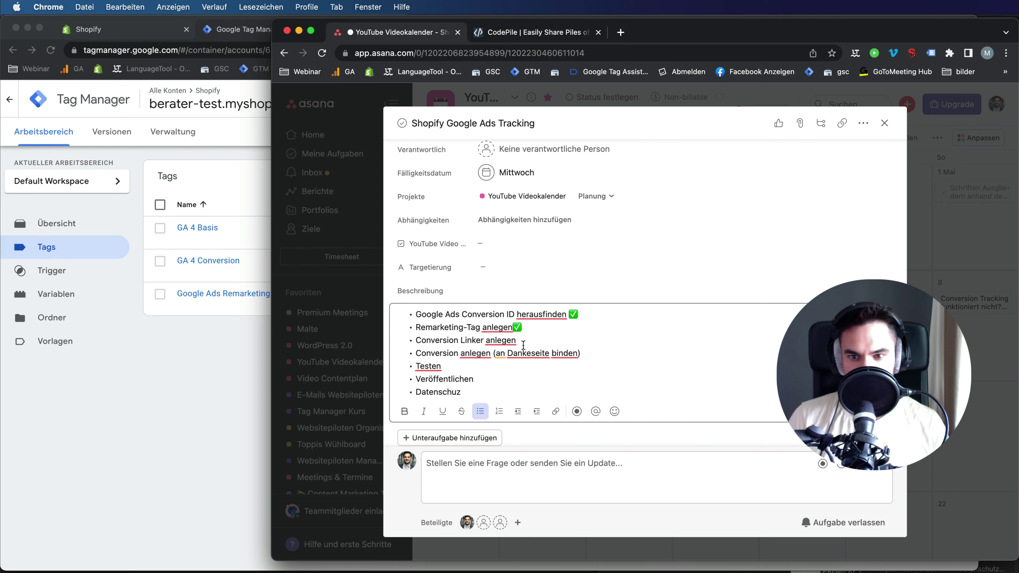
left_click(512, 326)
left_click(532, 325)
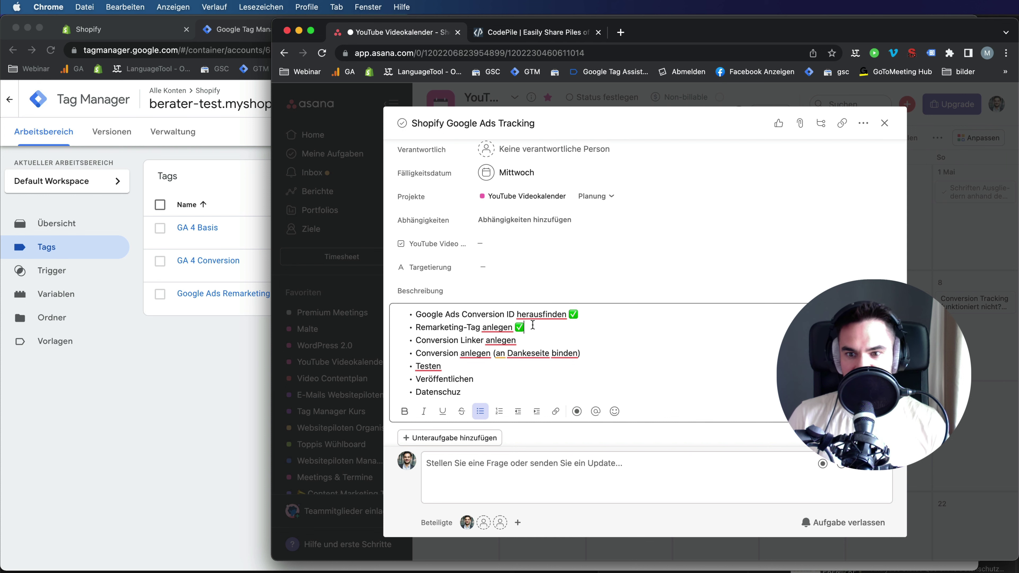
Step: Copy the check-mark emoji from the remarketing item to the end of "Conversion Linker anlegen"
left_click_drag(533, 326, 514, 327)
key("super+c")
left_click(526, 340)
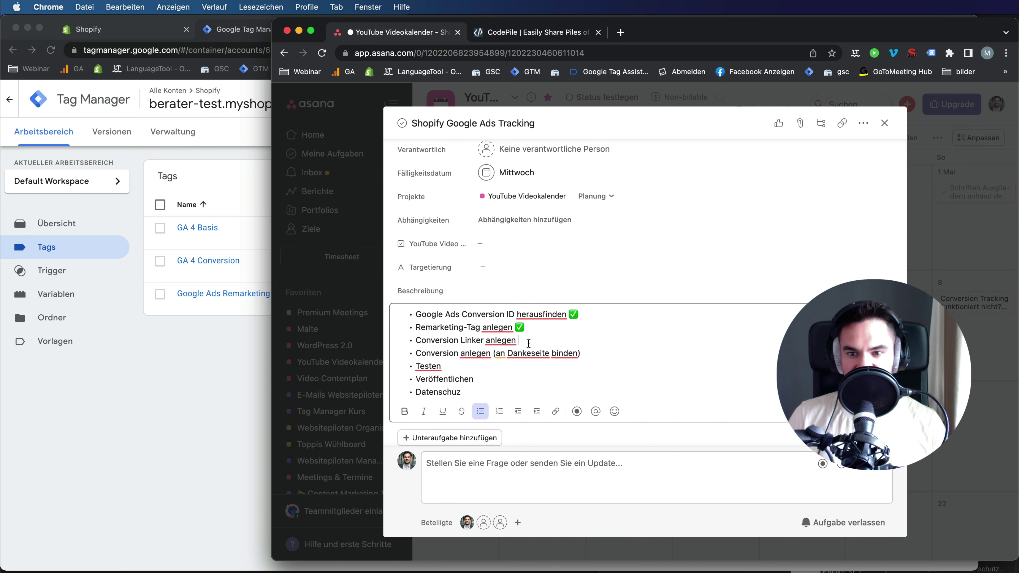
key("super+v")
Step: Switch to Google Tag Manager and create a tag named "Conversion Linker" with the tag type Conversion-Verknüpfung
left_click(191, 349)
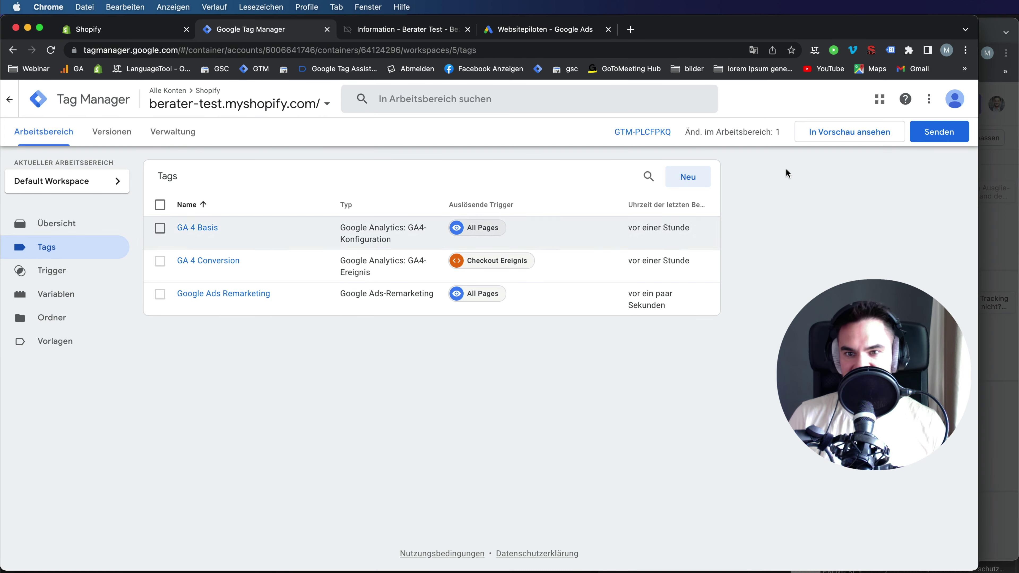
left_click(683, 176)
left_click(333, 100)
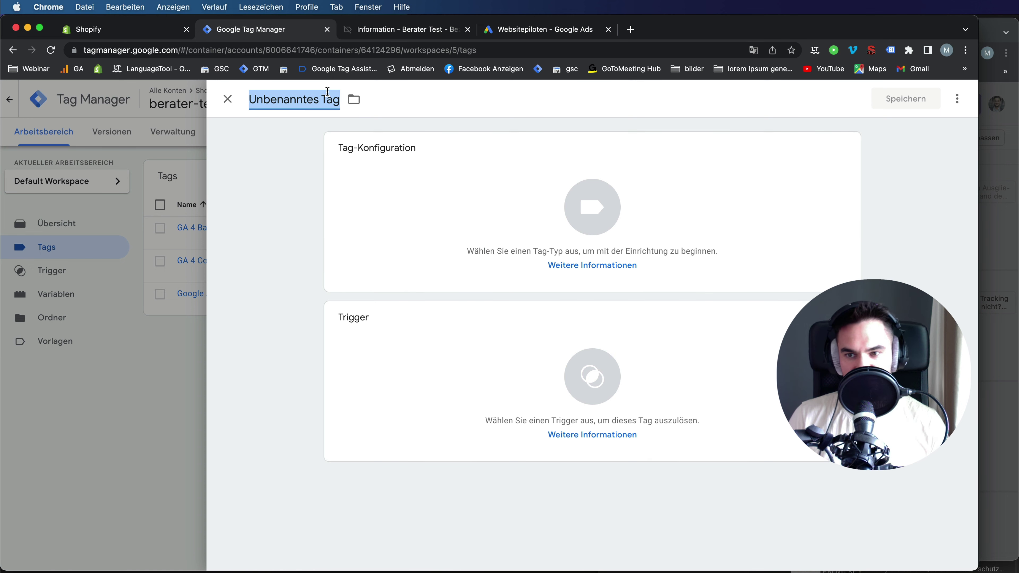
type("Conversion Linker")
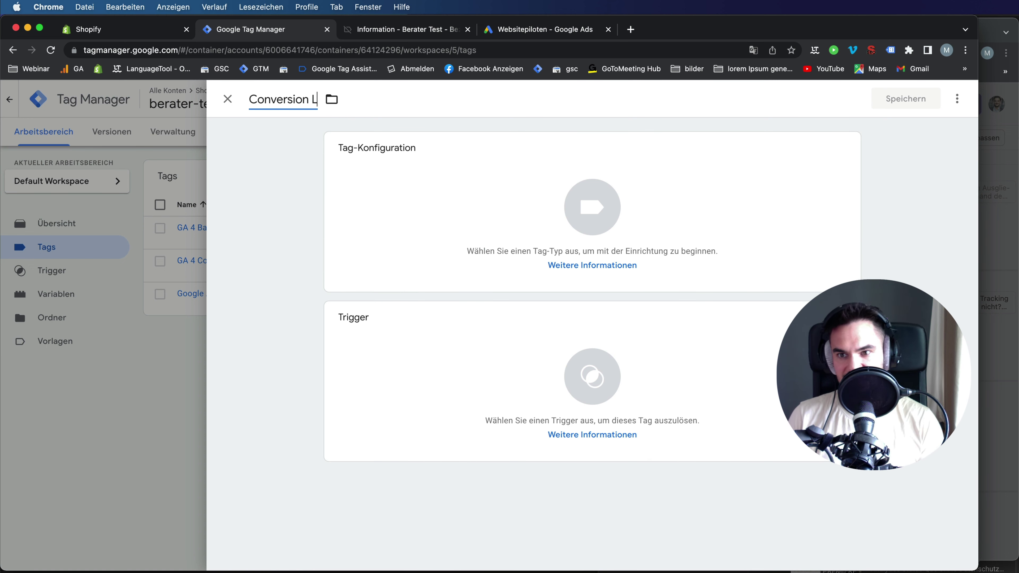
left_click(504, 178)
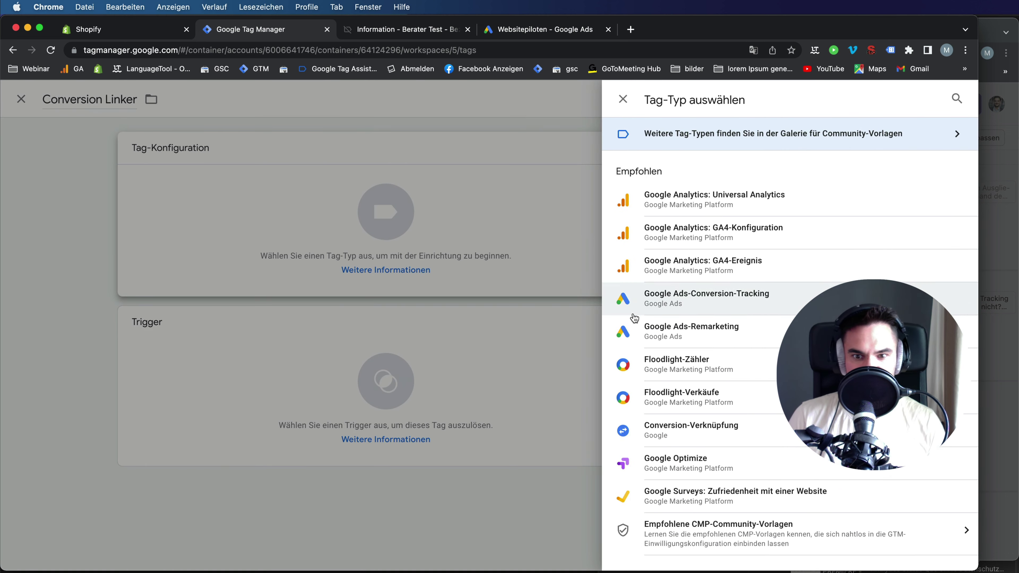
left_click(690, 428)
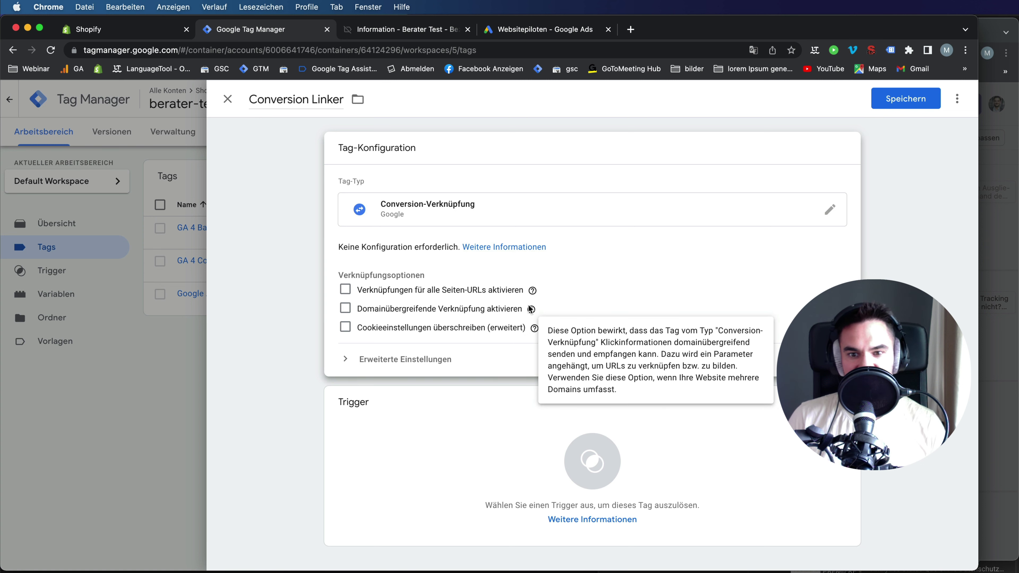
Step: Assign the All Pages trigger to the Conversion Linker tag and save the tag
mouse_move(535, 329)
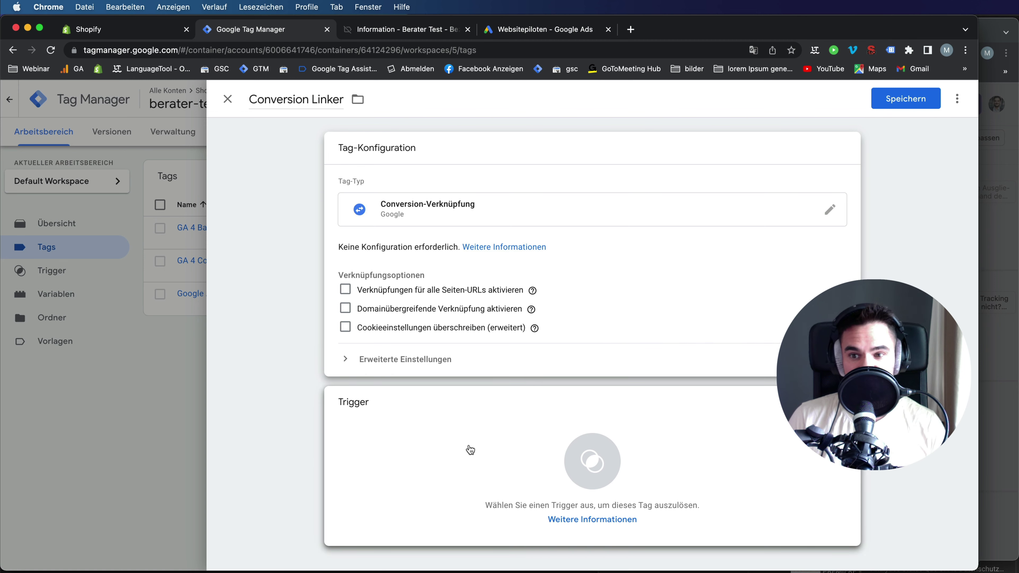
left_click(587, 441)
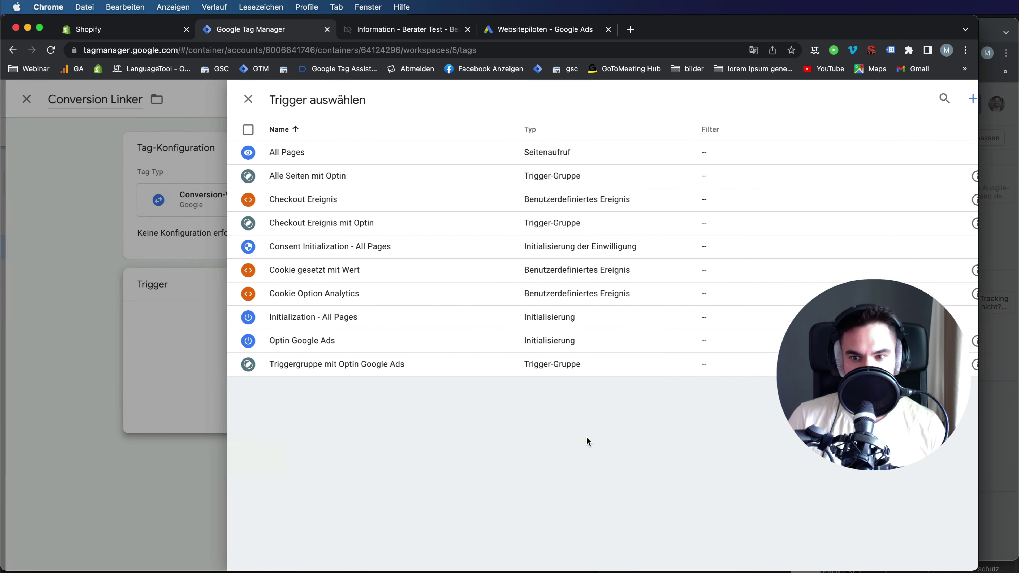
left_click(288, 152)
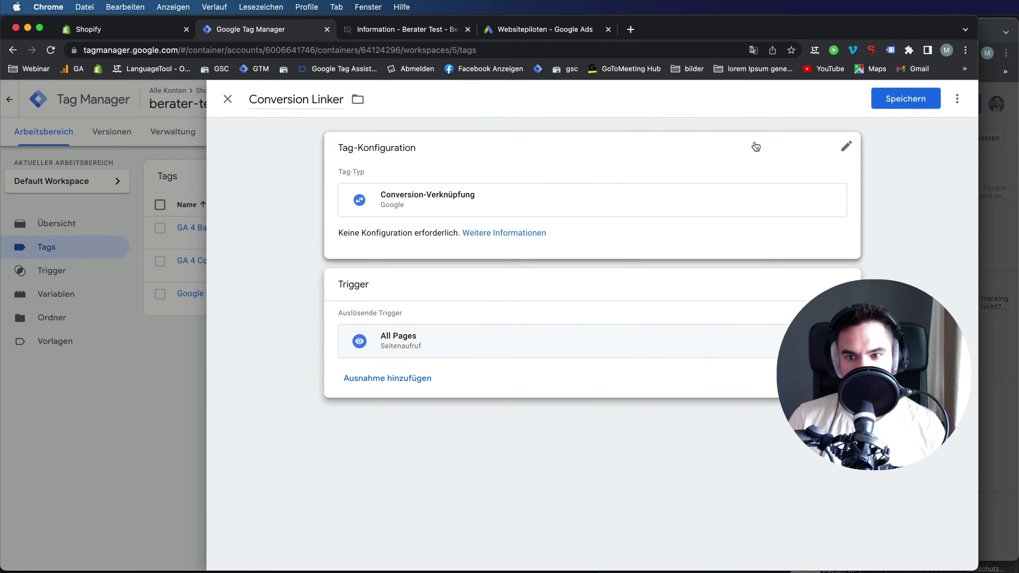
left_click(889, 96)
Step: Switch to the Asana task and copy the check-mark emoji to the end of "Conversion anlegen (an Dankeseite binden)"
left_click(1000, 230)
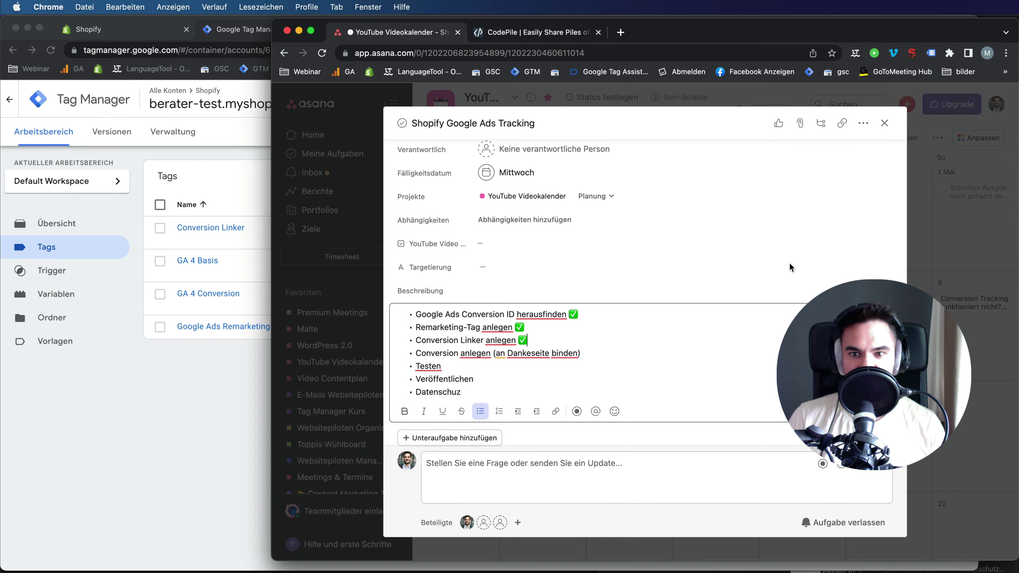
key("shift+Left")
key("super+c")
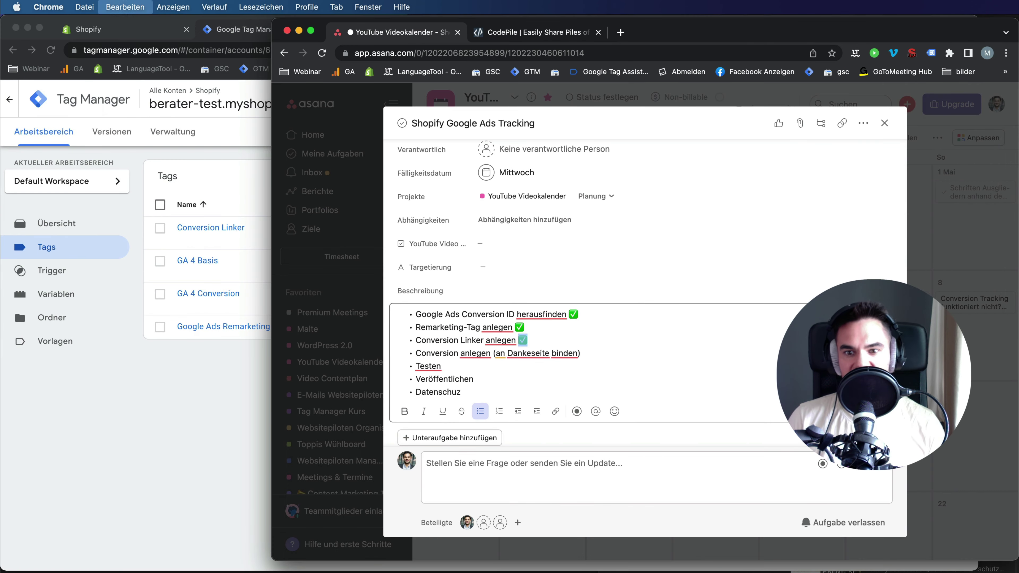
left_click(608, 354)
key("super+v")
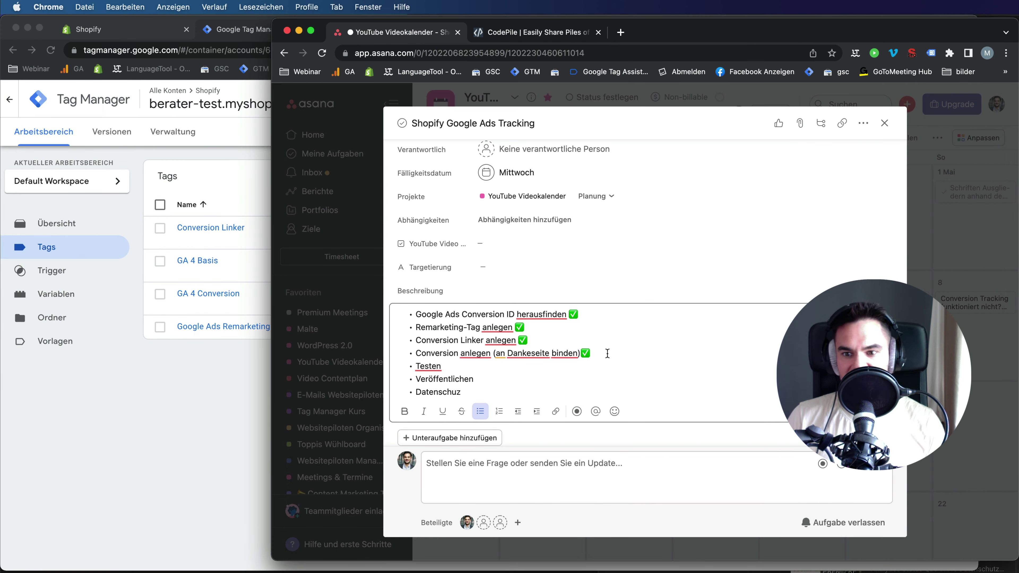
Step: Switch to Google Tag Manager and open the workspace in preview mode
left_click(137, 388)
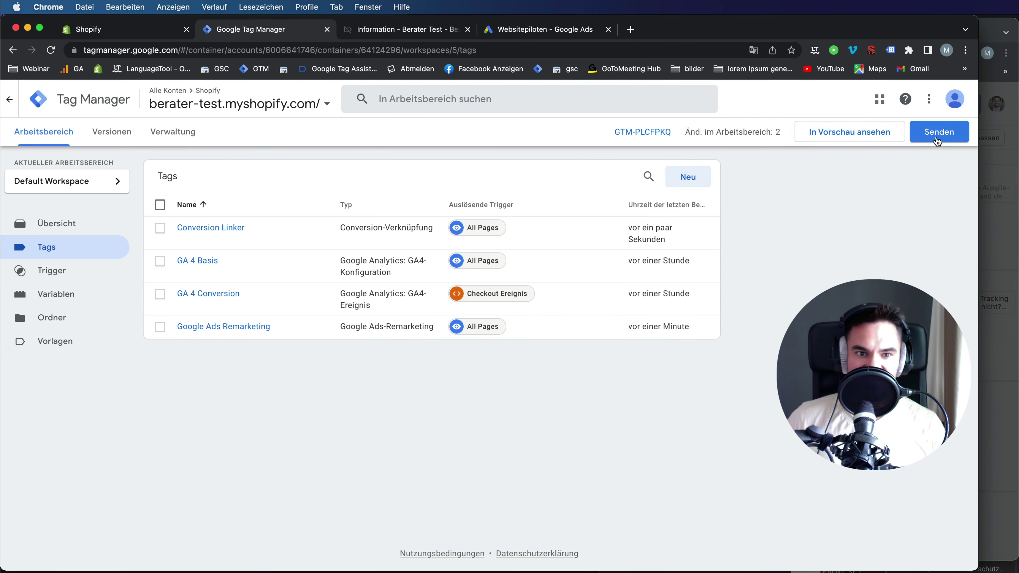
left_click(840, 133)
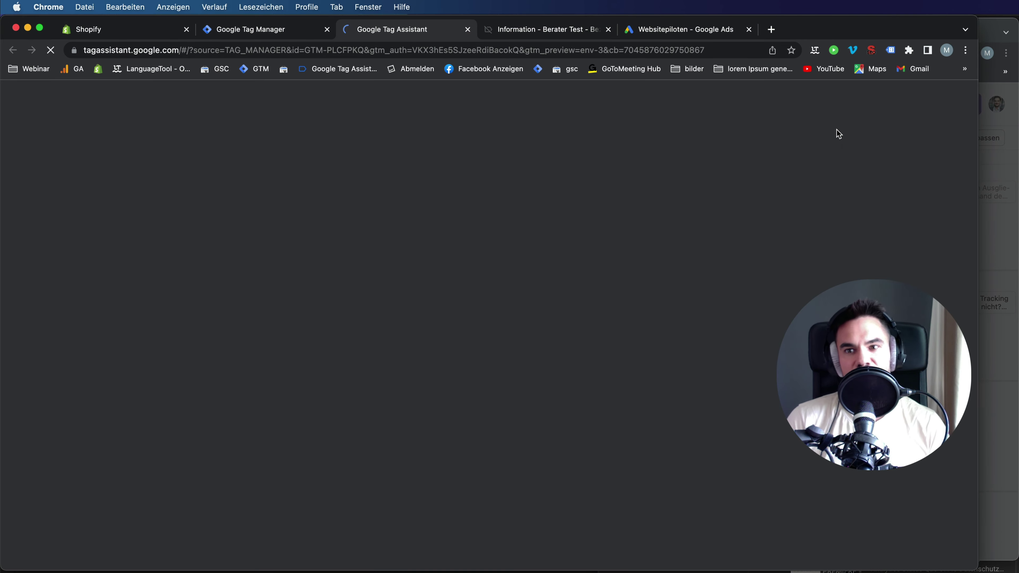